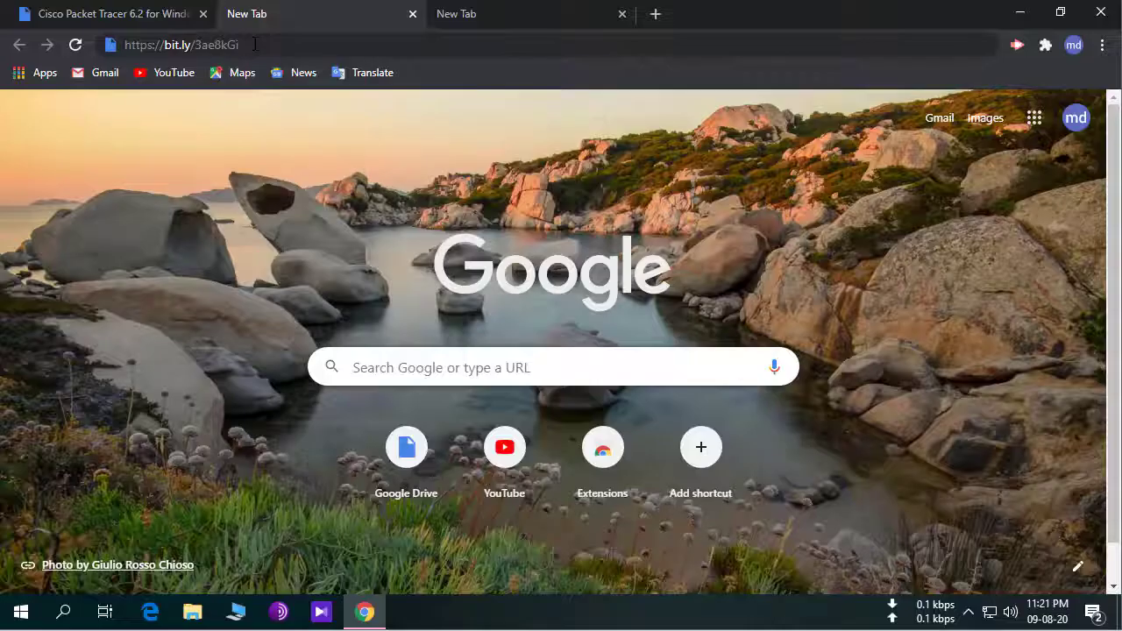
# - Follow the bit.ly short link to the Cisco Packet Tracer 6.2 installer's Google Drive page
pyautogui.click(255, 43)
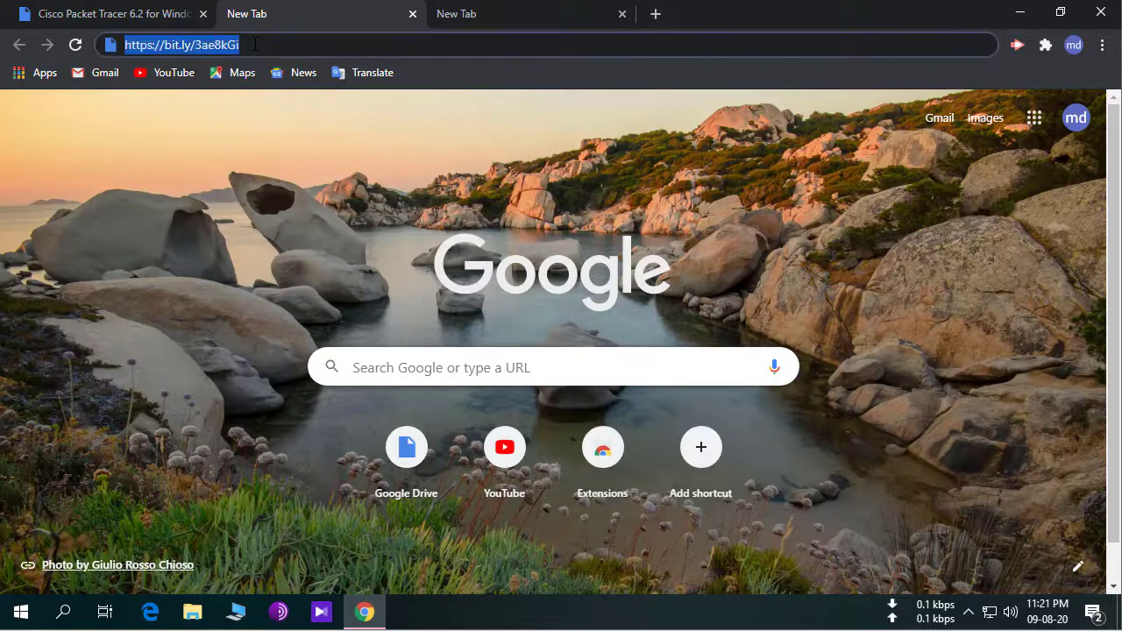
pyautogui.press('Return')
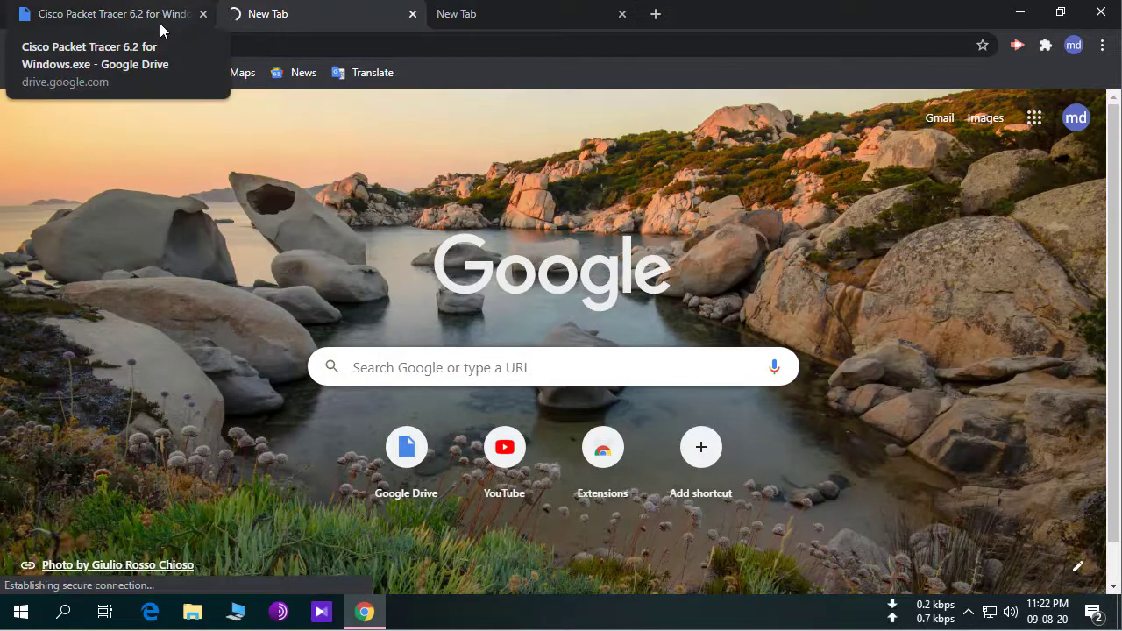
pyautogui.click(160, 30)
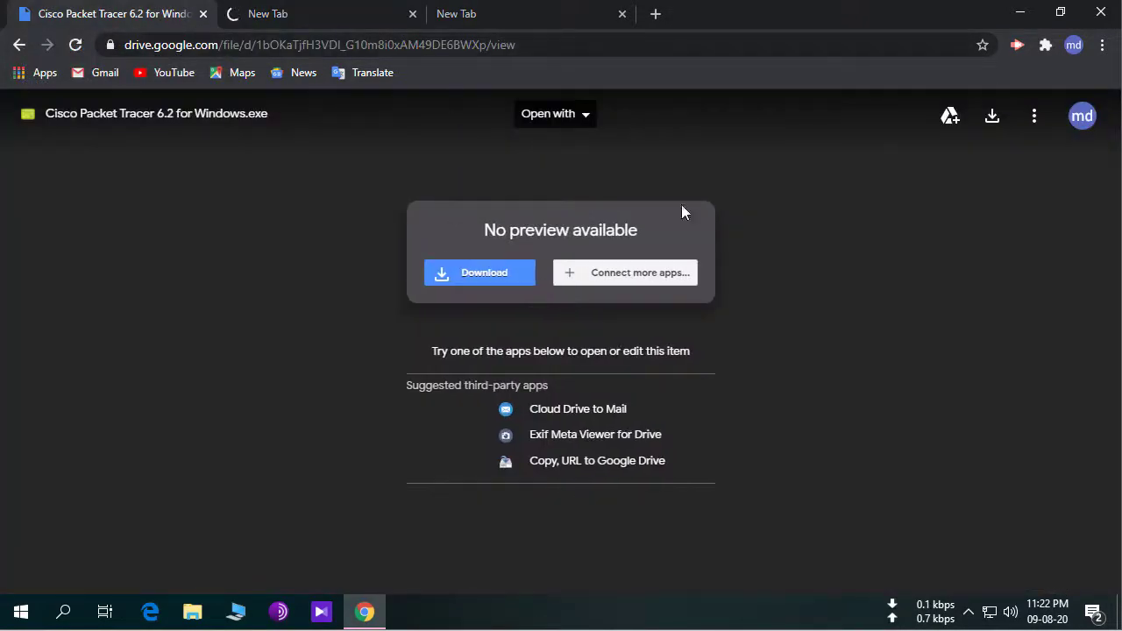
# - Start downloading the installer past the virus-scan warning, then cancel the download
pyautogui.click(993, 127)
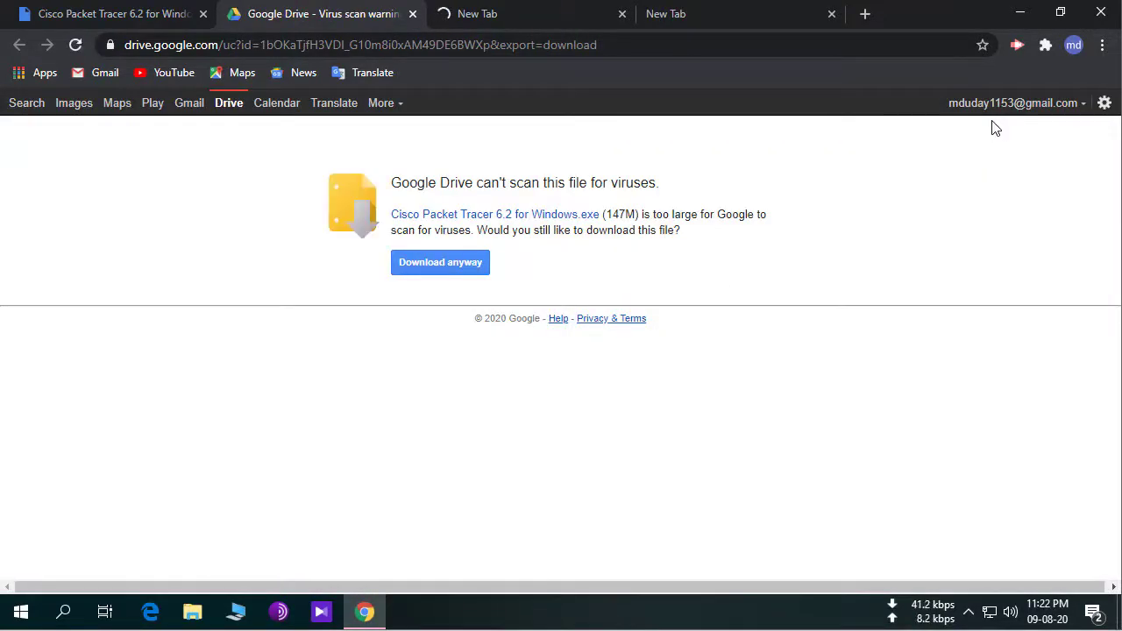
pyautogui.click(440, 262)
pyautogui.click(178, 574)
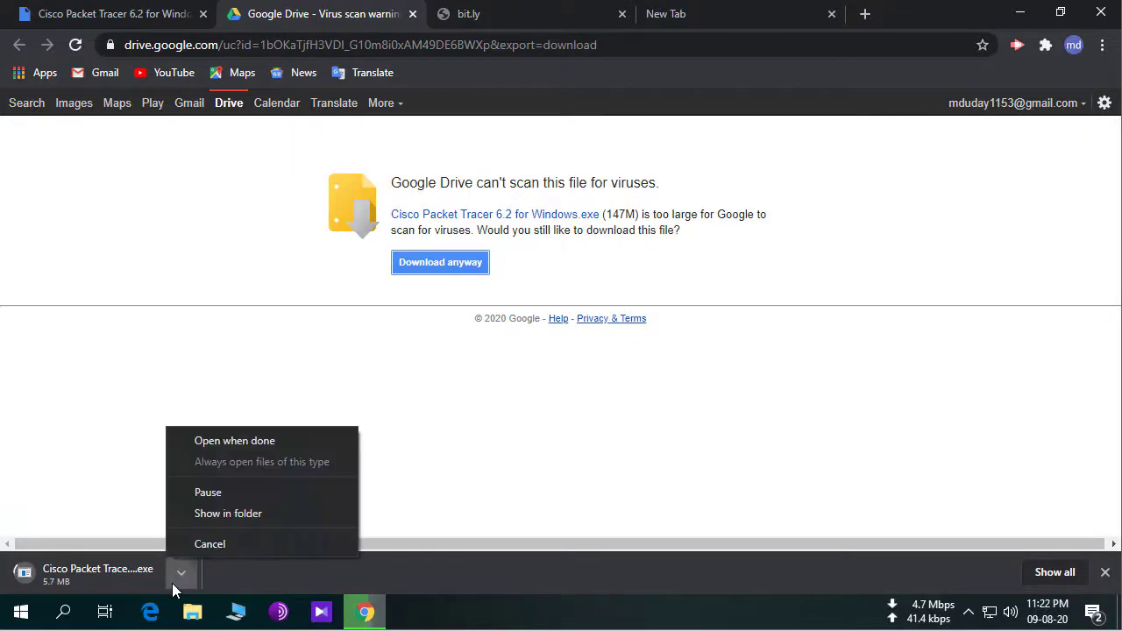
pyautogui.click(216, 543)
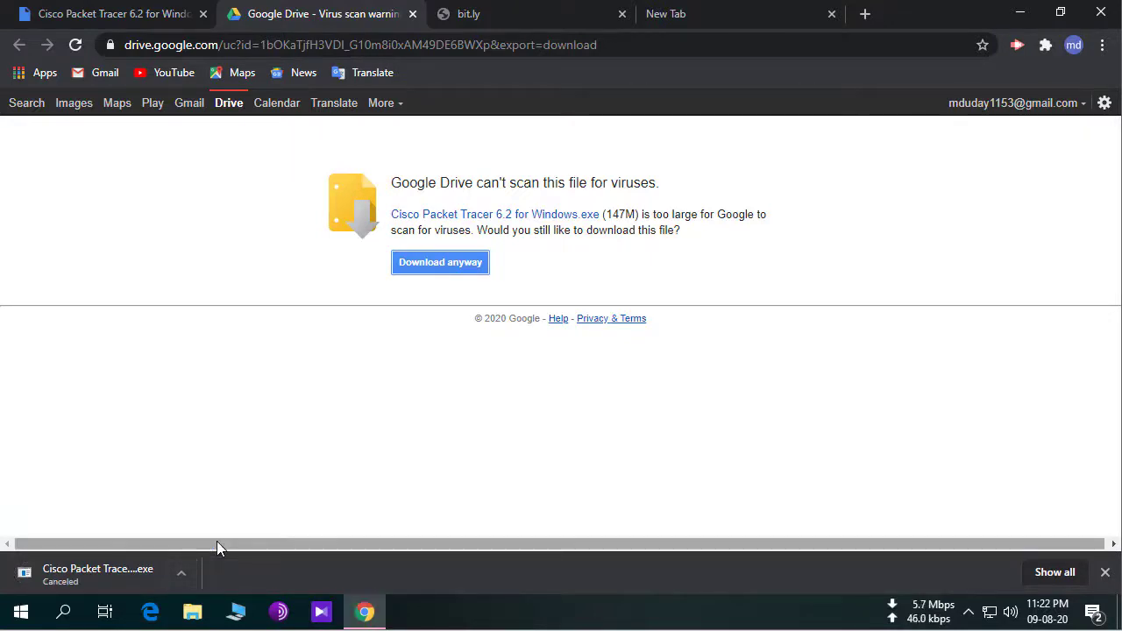
# - Run the Packet Tracer 6.2 installer, accept the license and keep the default install location
pyautogui.click(1019, 12)
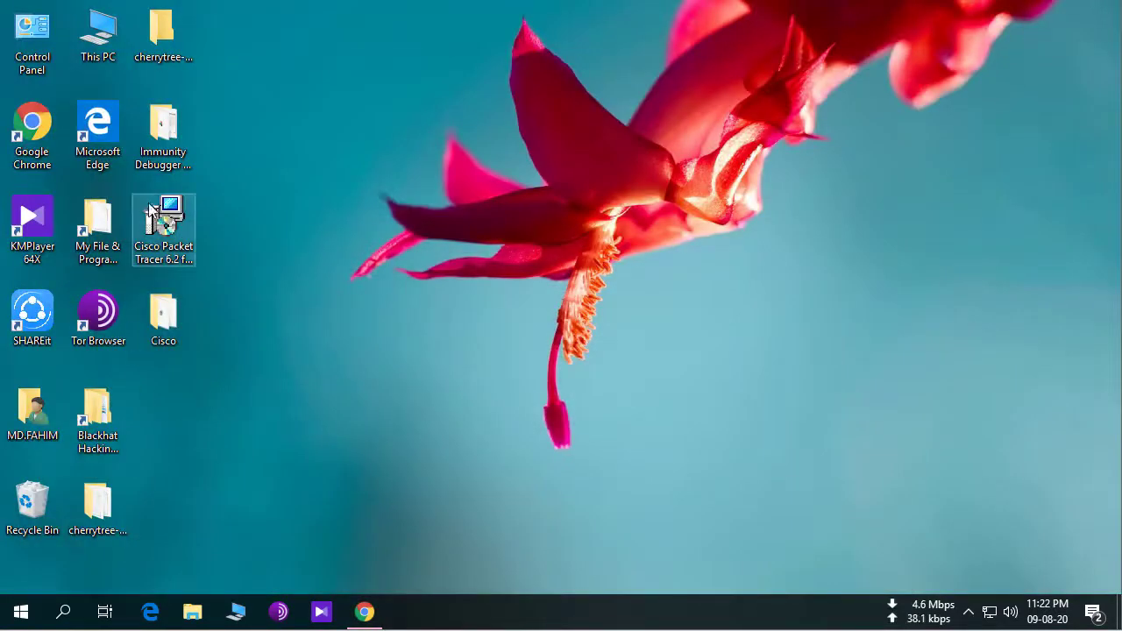
pyautogui.click(160, 234)
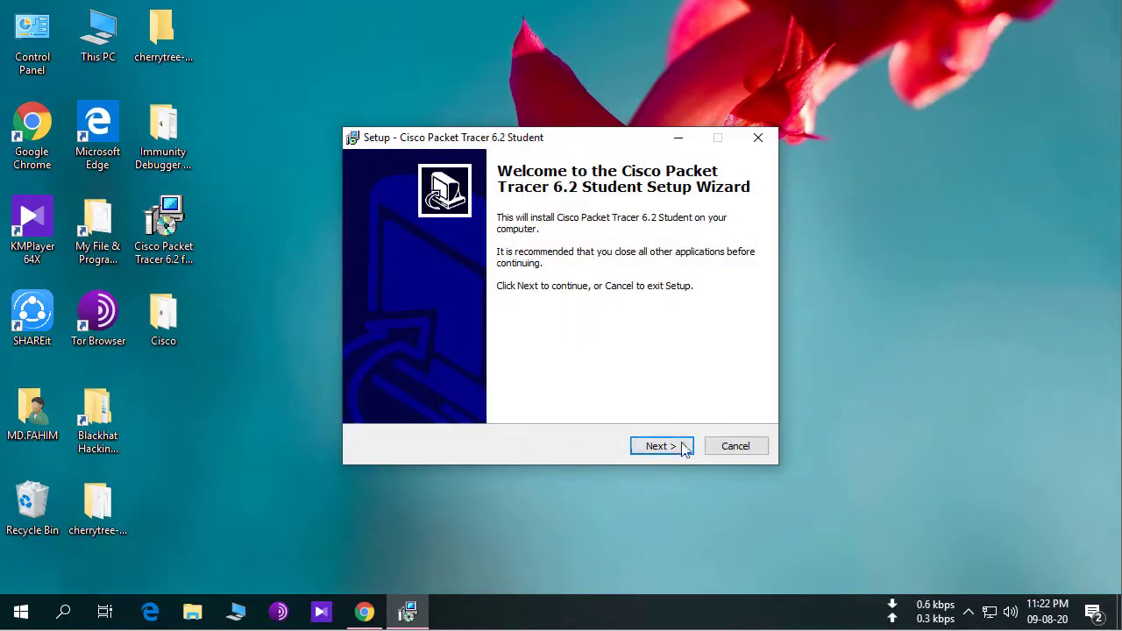
pyautogui.click(673, 448)
pyautogui.click(452, 396)
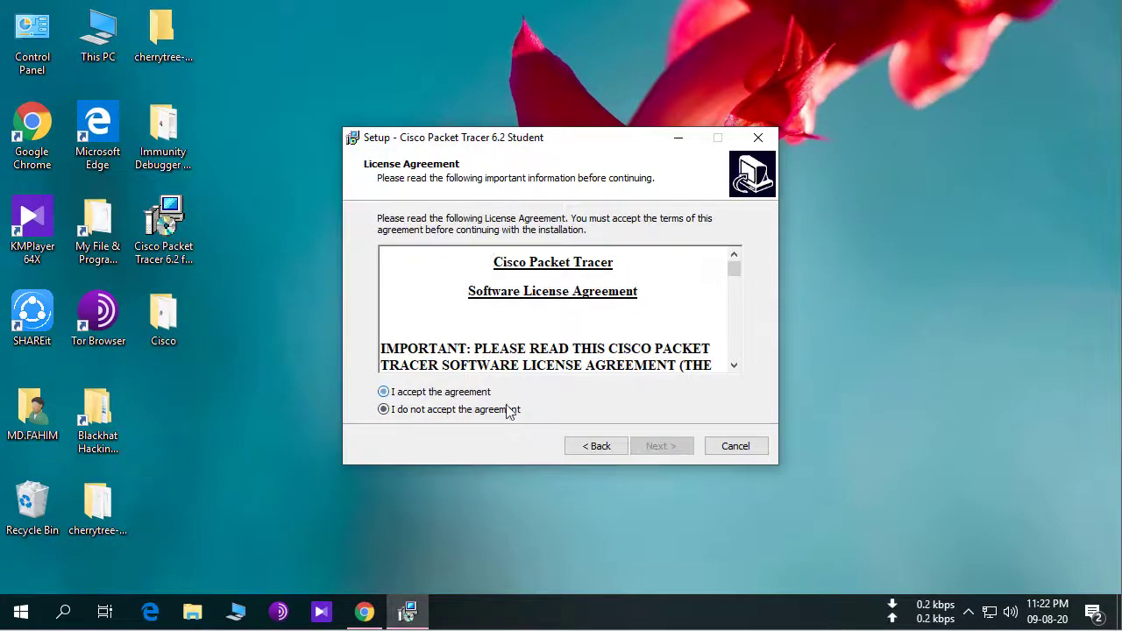
pyautogui.click(661, 446)
# - Install with the desktop icon option, dismiss the browser notice, and finish by launching Packet Tracer
pyautogui.click(659, 448)
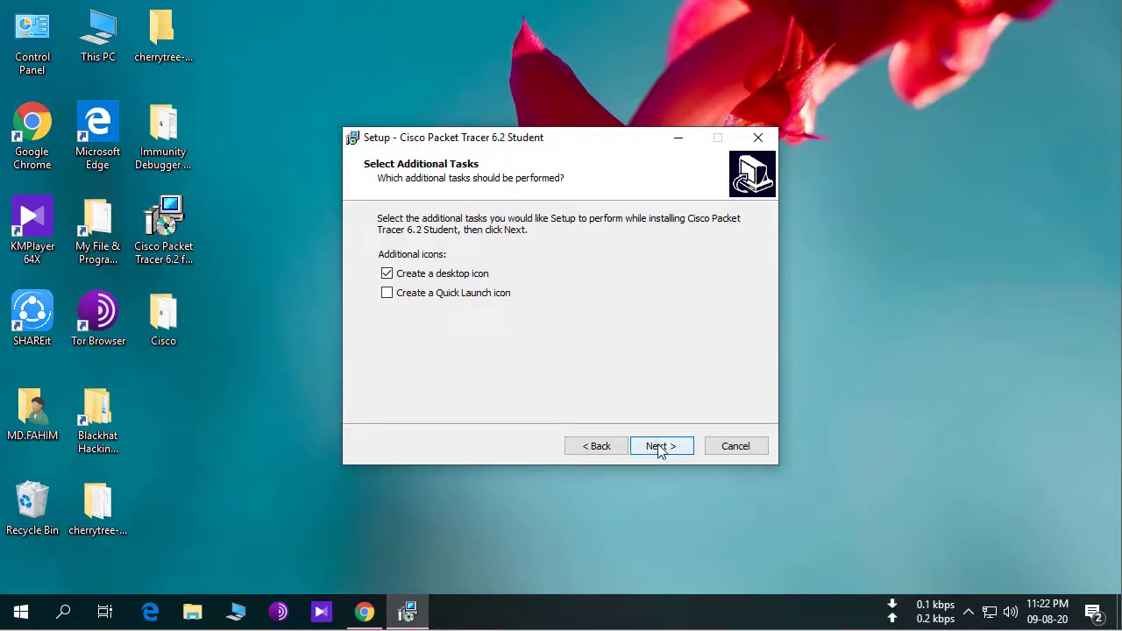
pyautogui.click(659, 449)
pyautogui.click(661, 449)
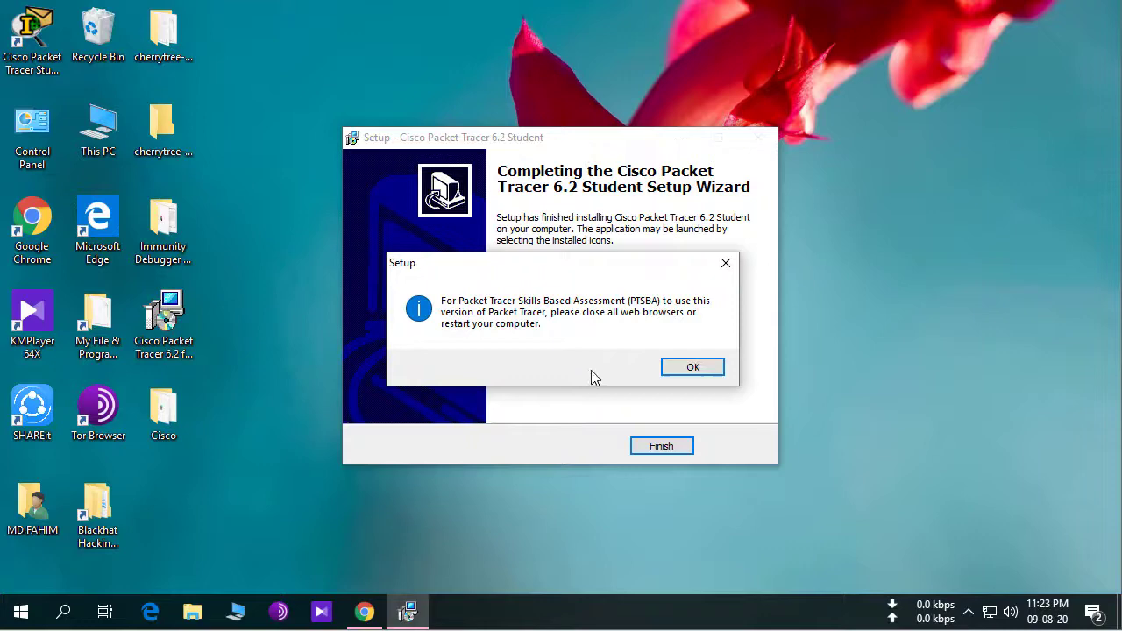
pyautogui.click(684, 373)
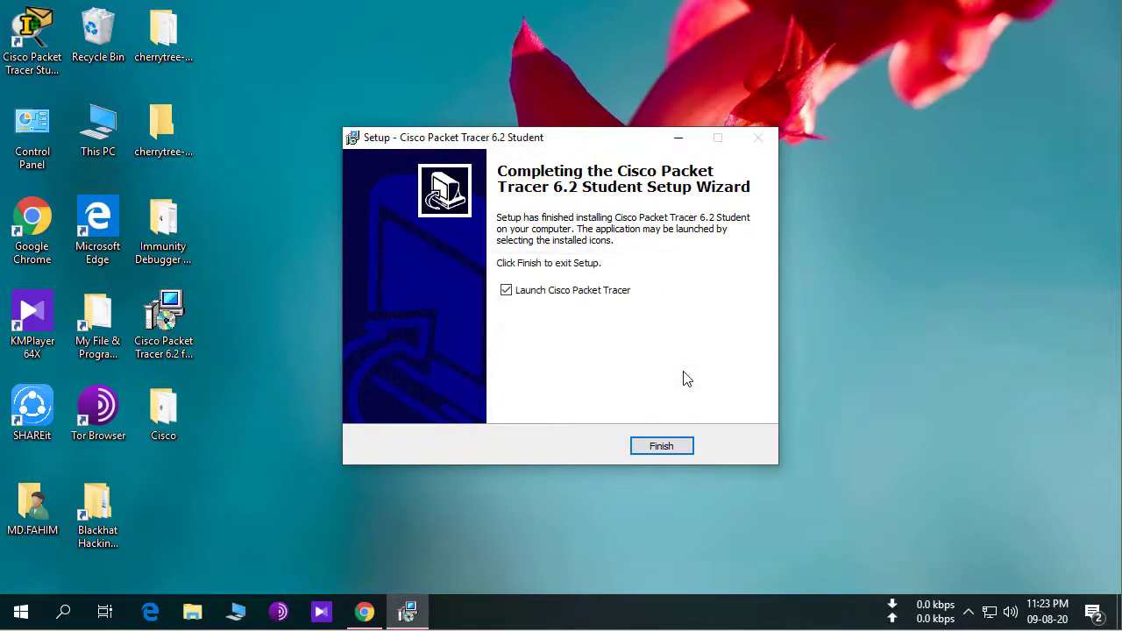
pyautogui.click(661, 449)
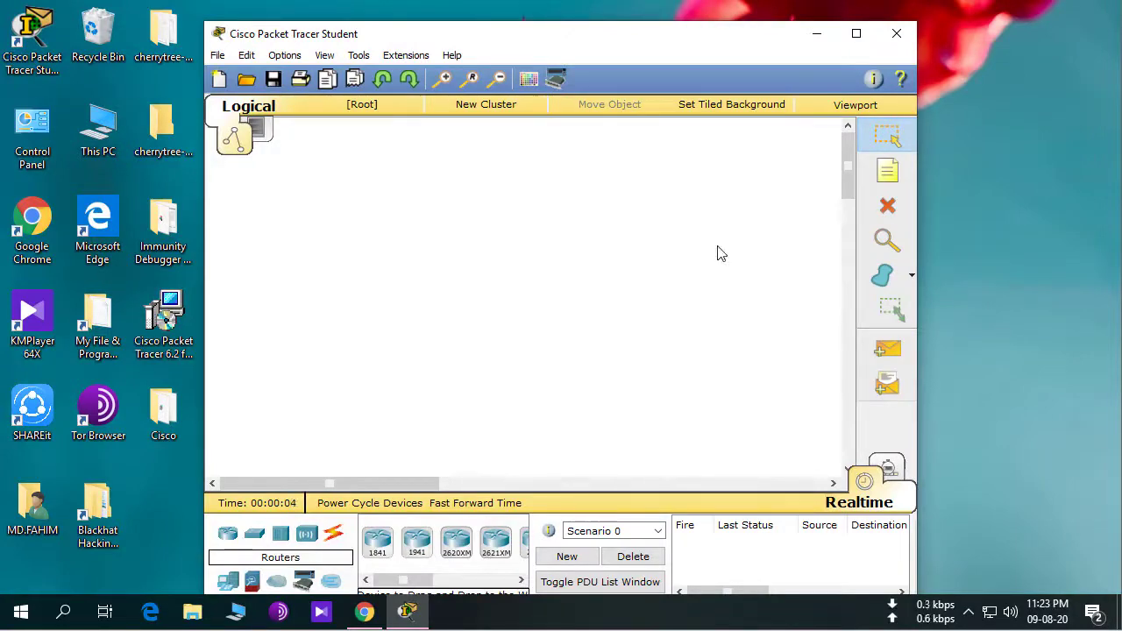
# - Maximize Packet Tracer and place a 2950-24 switch, a generic PC and a laptop
pyautogui.click(857, 34)
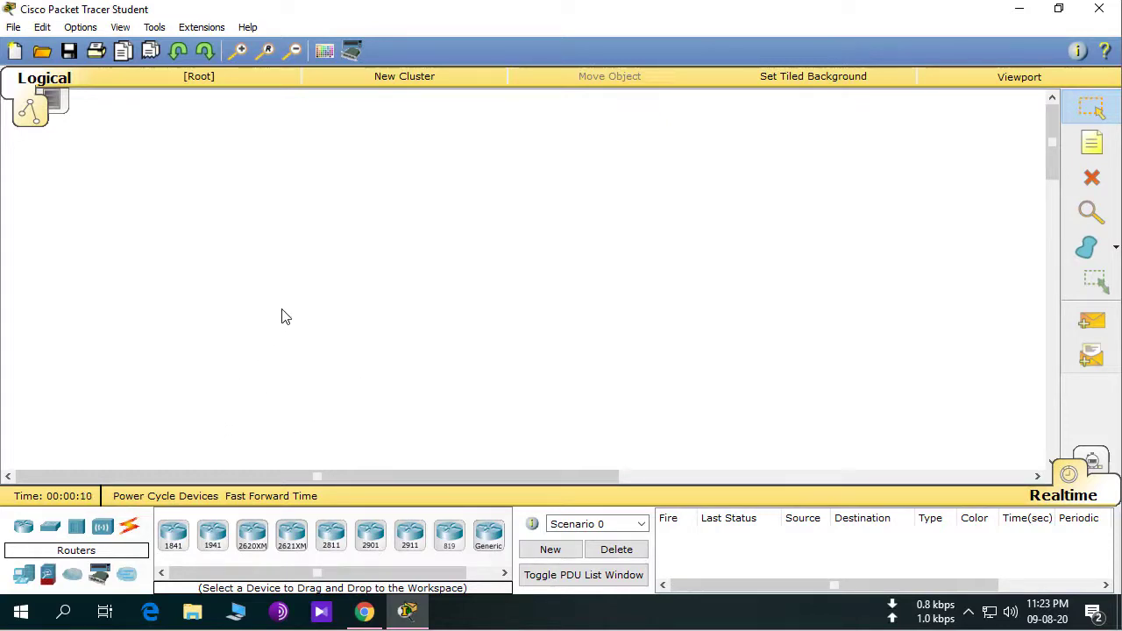
pyautogui.click(49, 530)
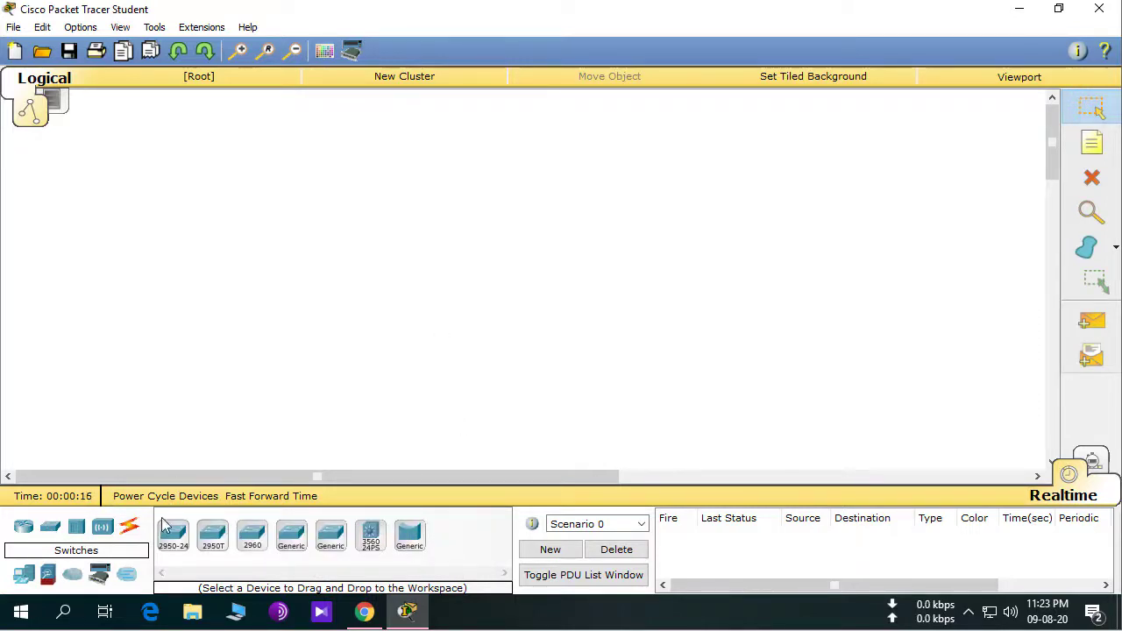
pyautogui.click(605, 206)
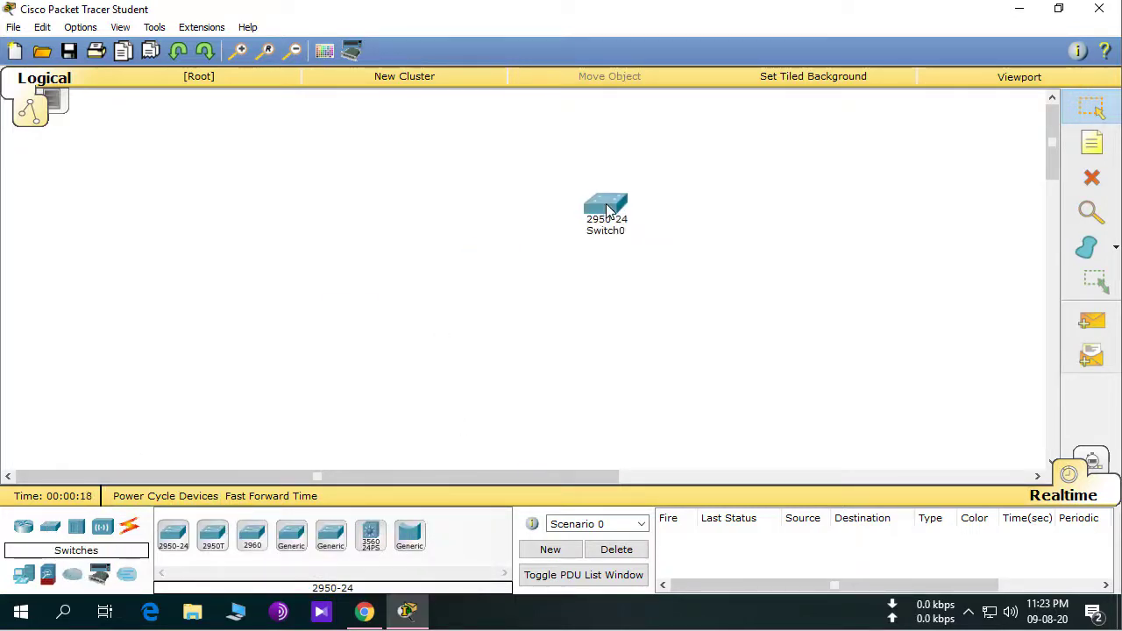
pyautogui.click(48, 575)
pyautogui.click(172, 534)
pyautogui.click(290, 324)
pyautogui.click(214, 533)
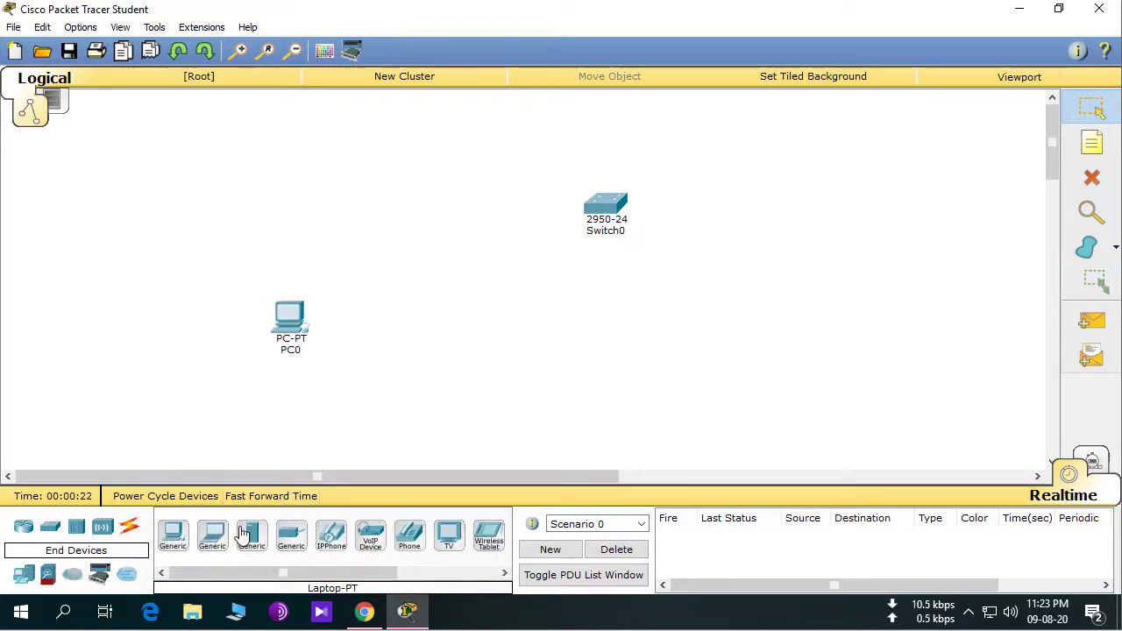
pyautogui.click(773, 355)
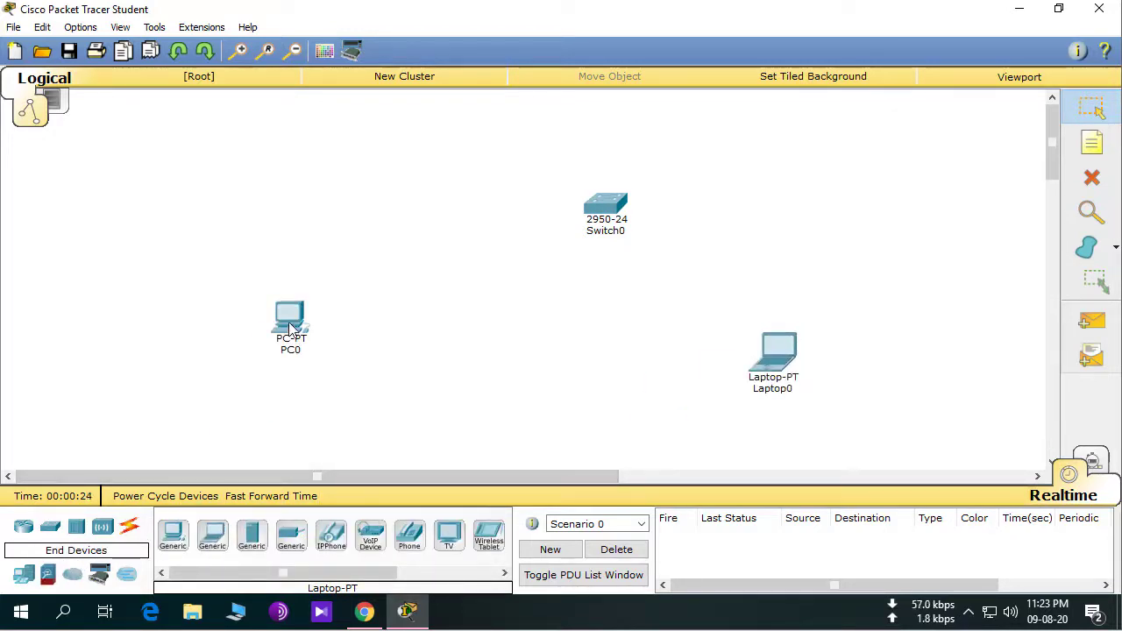
# - Using automatic cable selection, connect PC0 to Switch0 and Switch0 to Laptop0
pyautogui.click(129, 526)
pyautogui.click(171, 541)
pyautogui.click(280, 324)
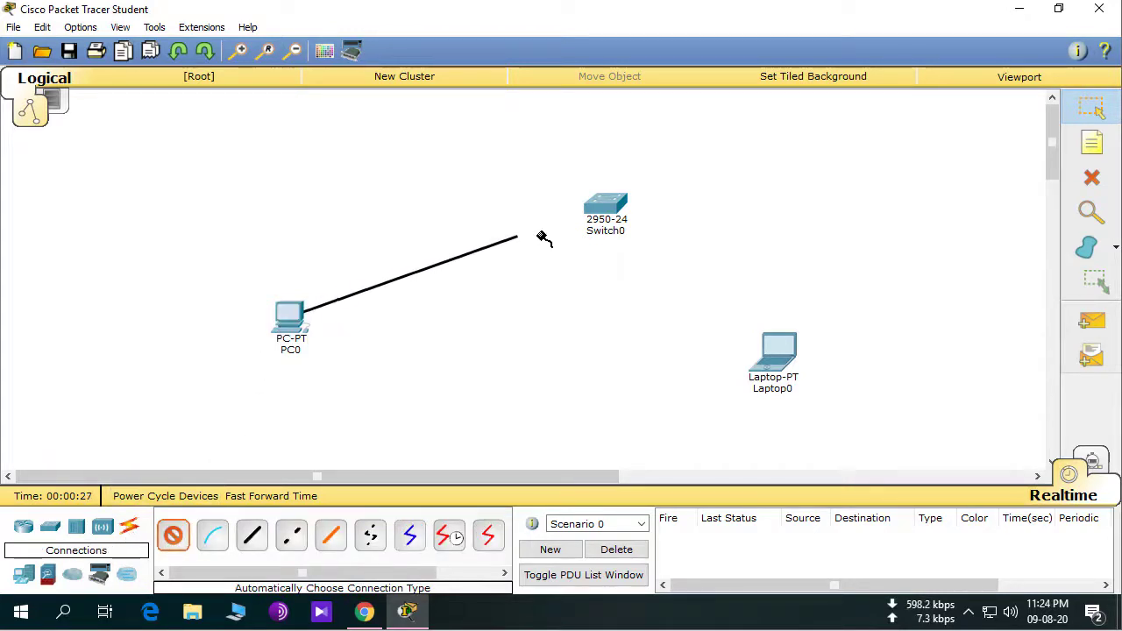
pyautogui.click(619, 206)
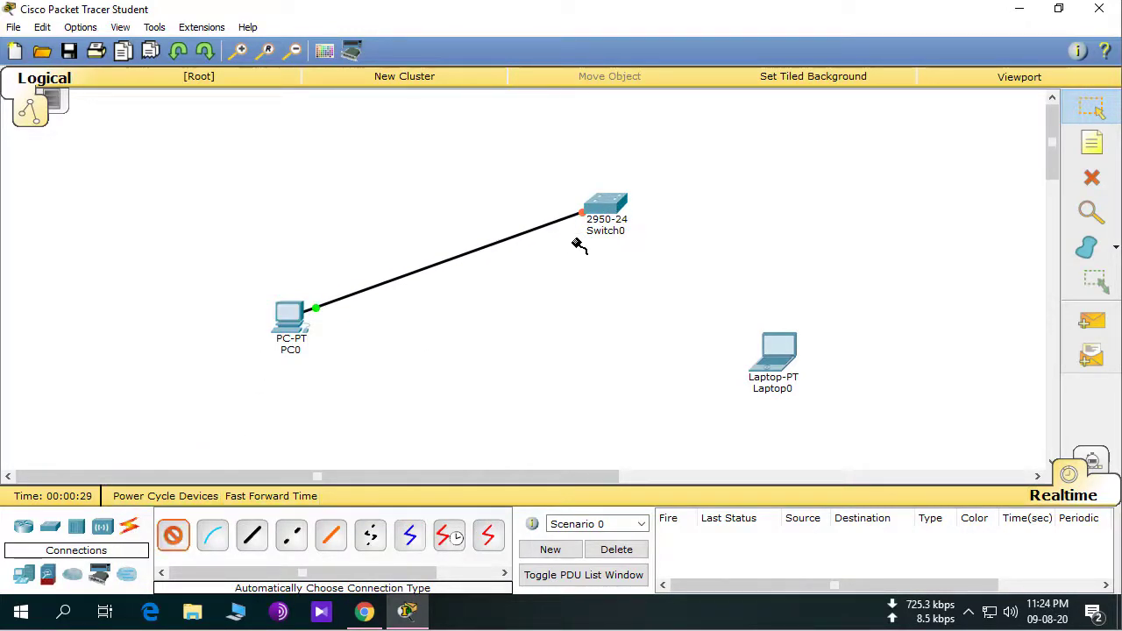
pyautogui.click(609, 212)
pyautogui.click(776, 349)
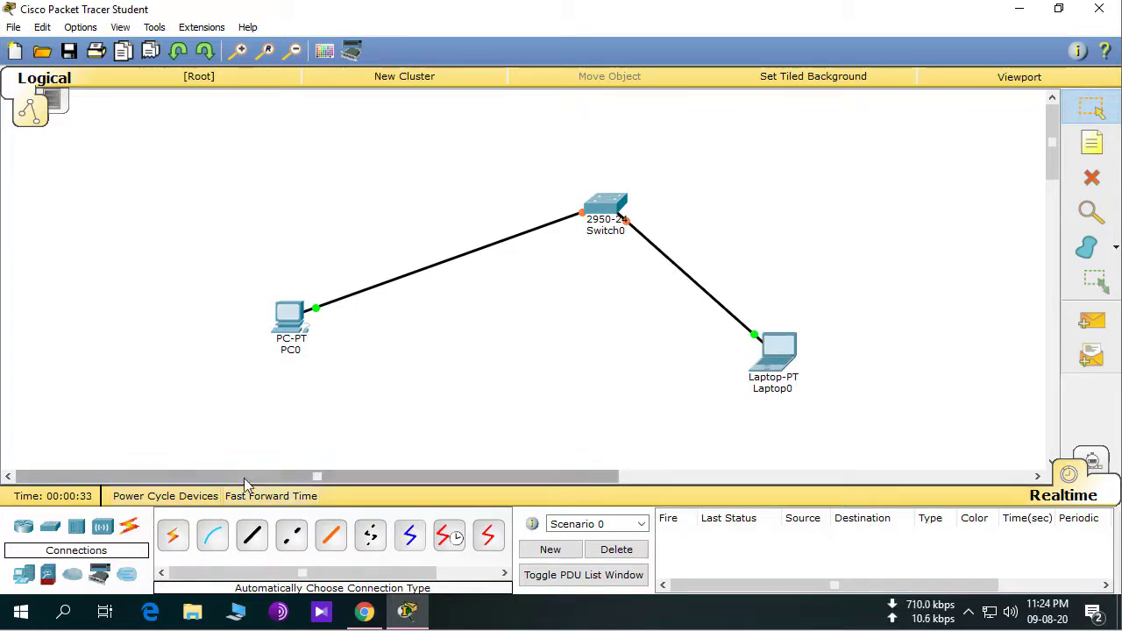
# - Give PC0 static IP 1.1.1.1 with mask 255.0.0.0 in its IP Configuration
pyautogui.click(288, 316)
pyautogui.click(392, 123)
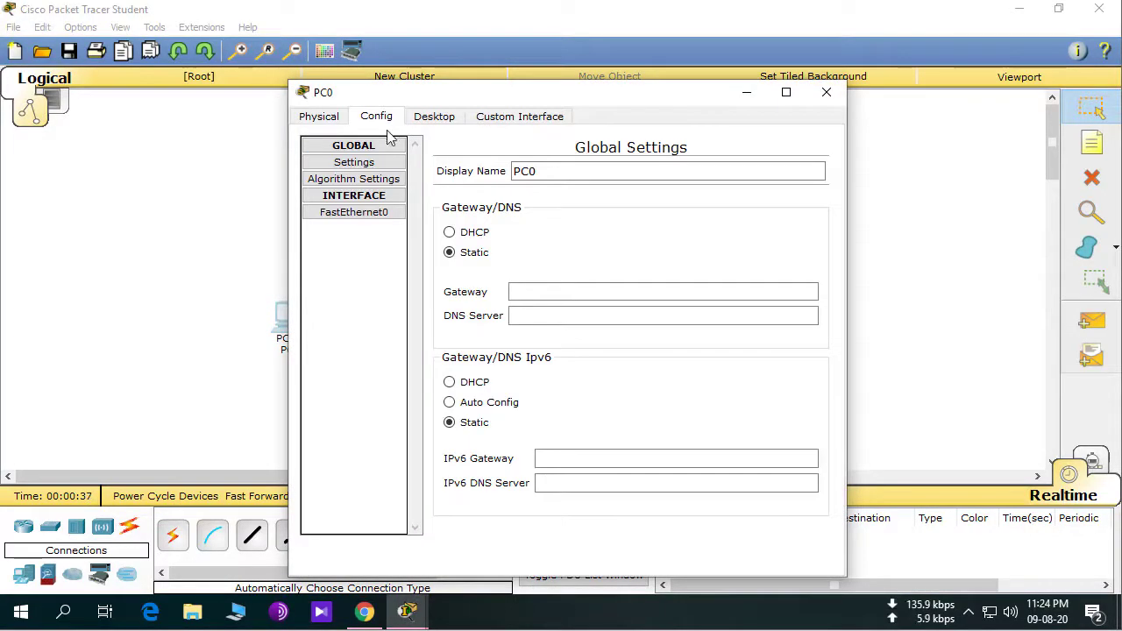
pyautogui.click(424, 125)
pyautogui.click(320, 196)
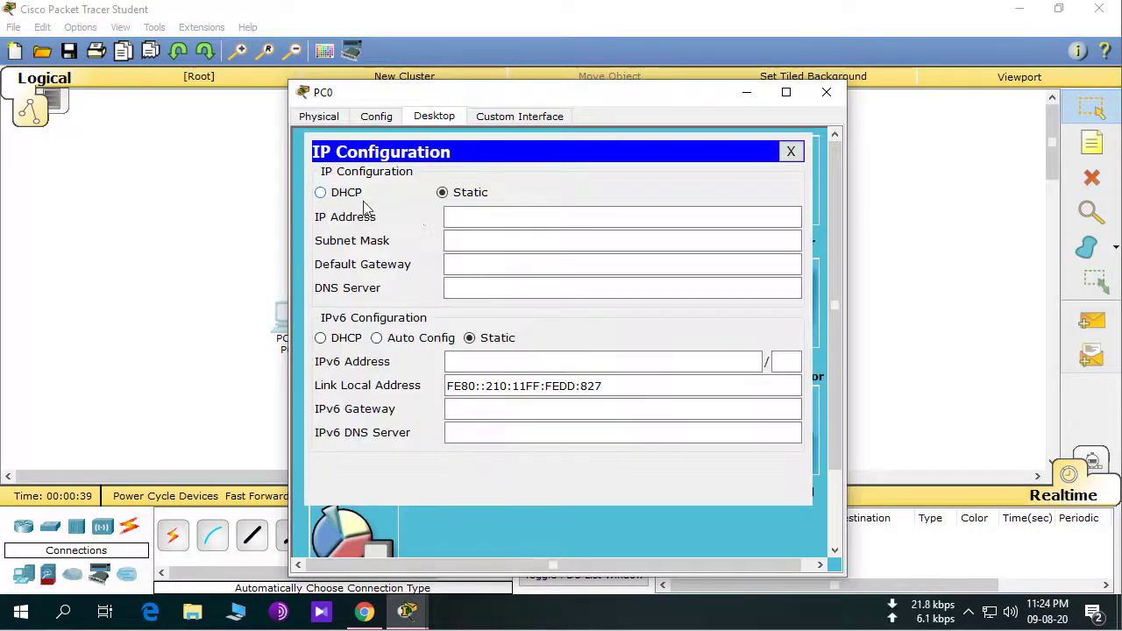
pyautogui.write('1.1.1.1')
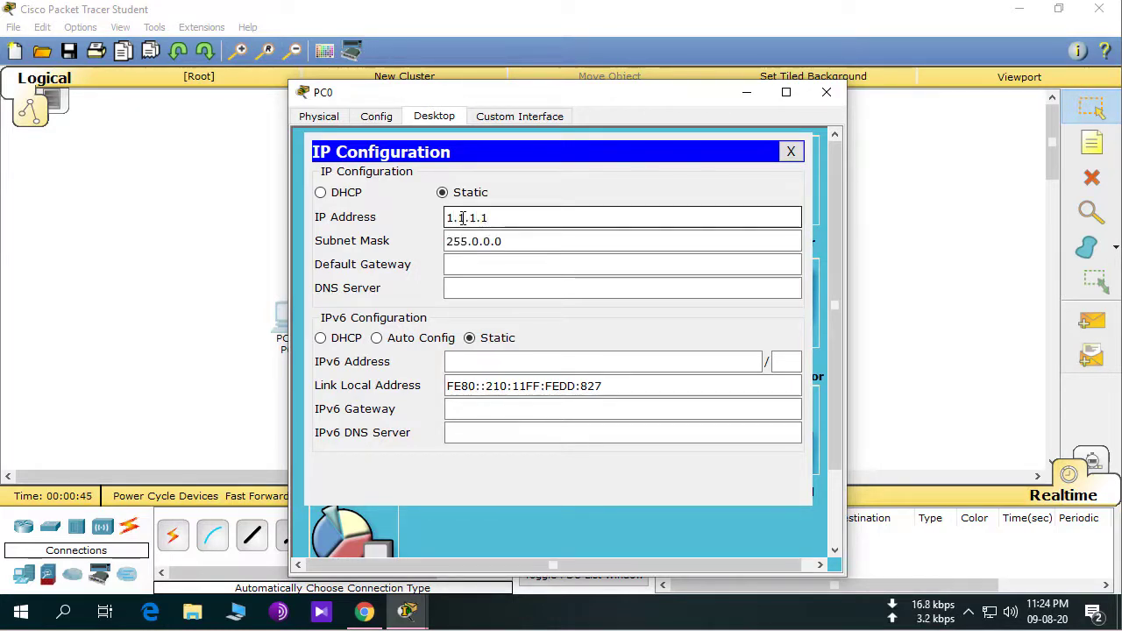
pyautogui.click(826, 93)
# - Give Laptop0 static IP 1.1.1.2 with mask 255.0.0.0 in its IP Configuration
pyautogui.click(768, 351)
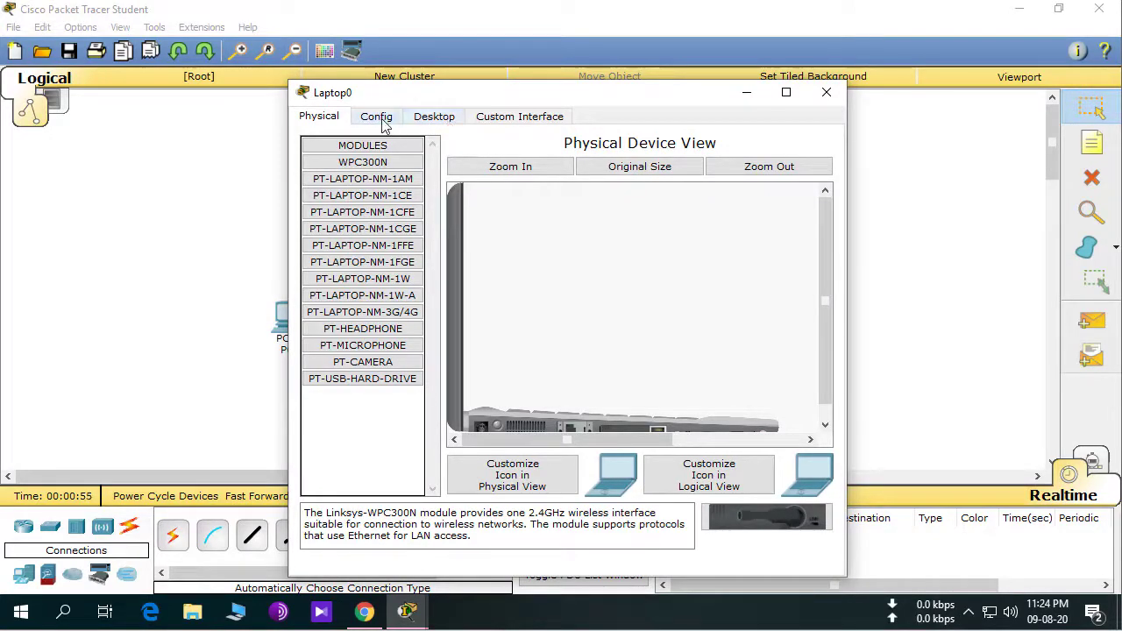
pyautogui.click(433, 116)
pyautogui.click(334, 202)
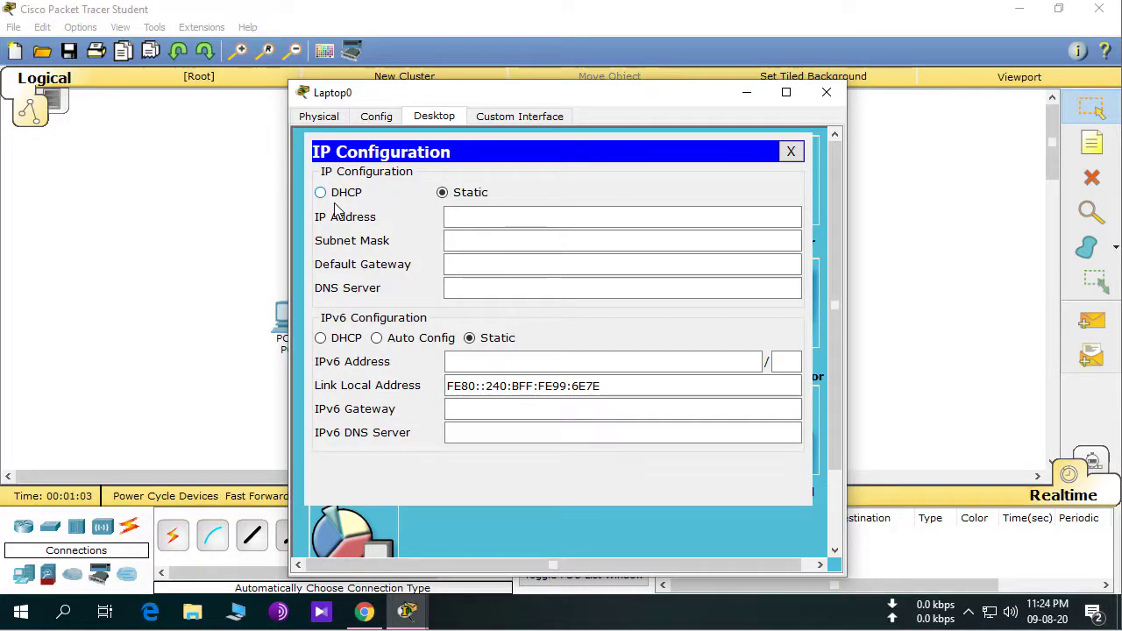
pyautogui.click(491, 214)
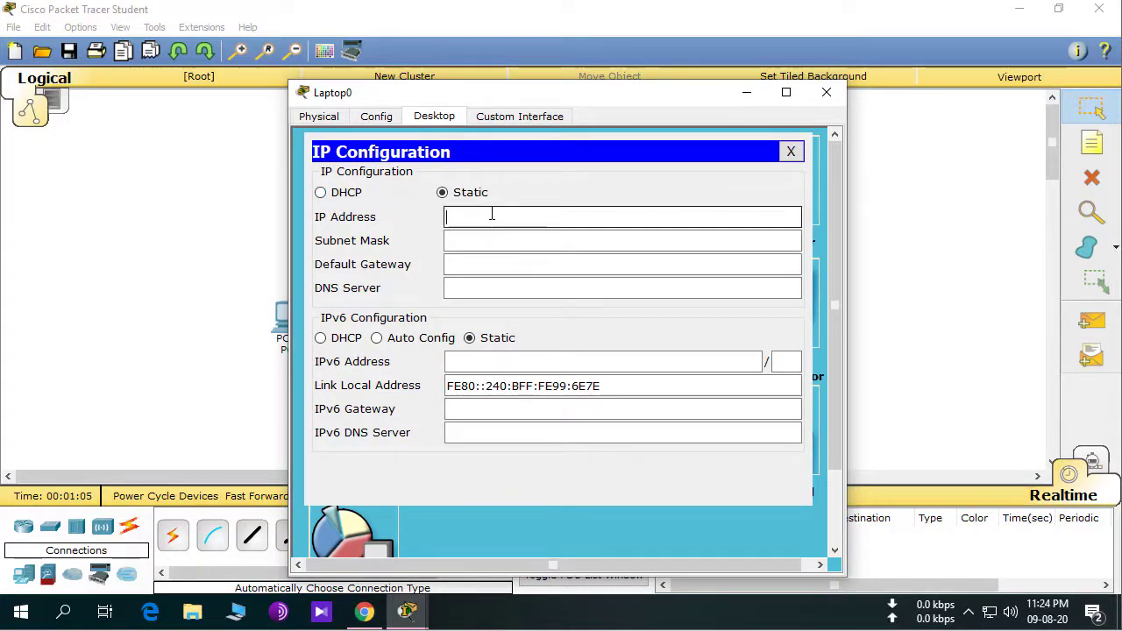
pyautogui.write('1.1.1.2')
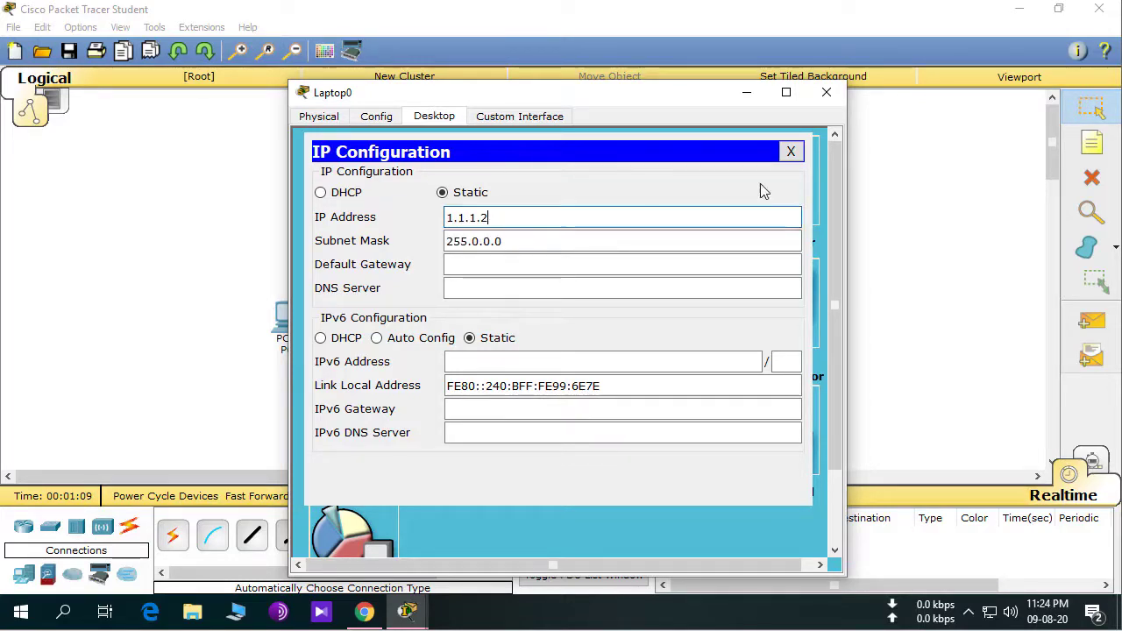
pyautogui.click(825, 92)
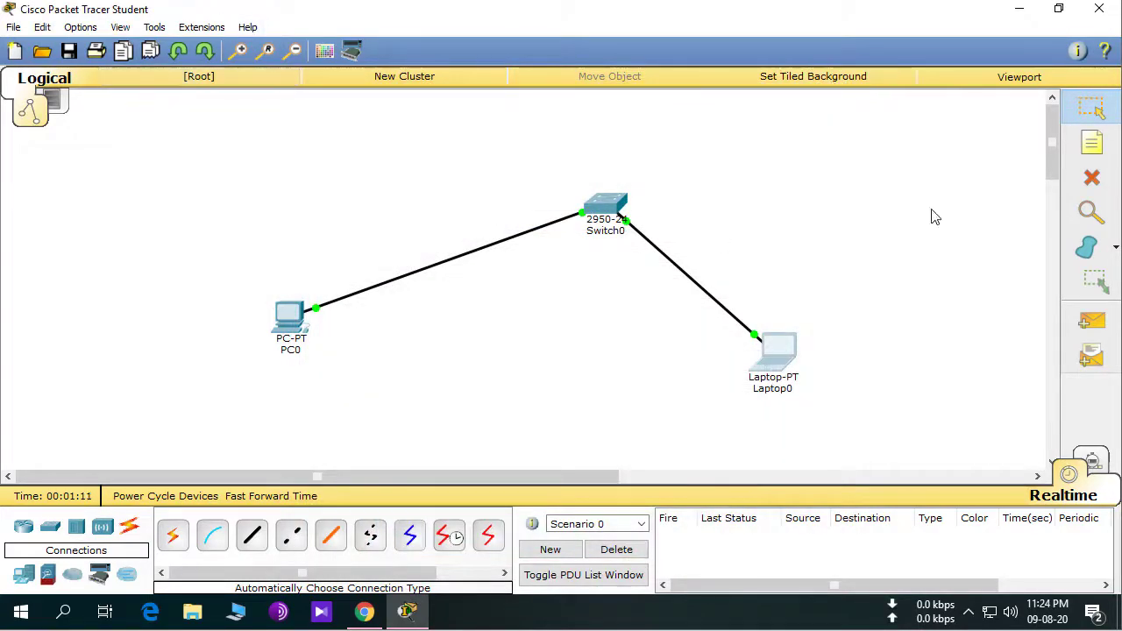
# - Send a simple PDU ping from Laptop0 to PC0 and see it succeed
pyautogui.click(1092, 323)
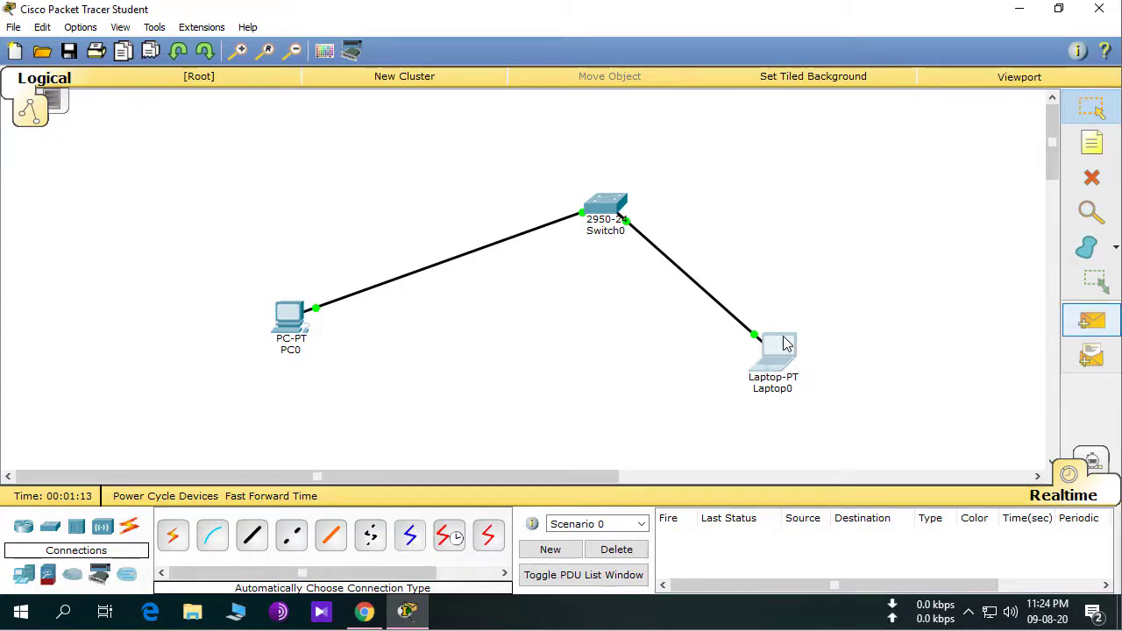
pyautogui.click(1093, 323)
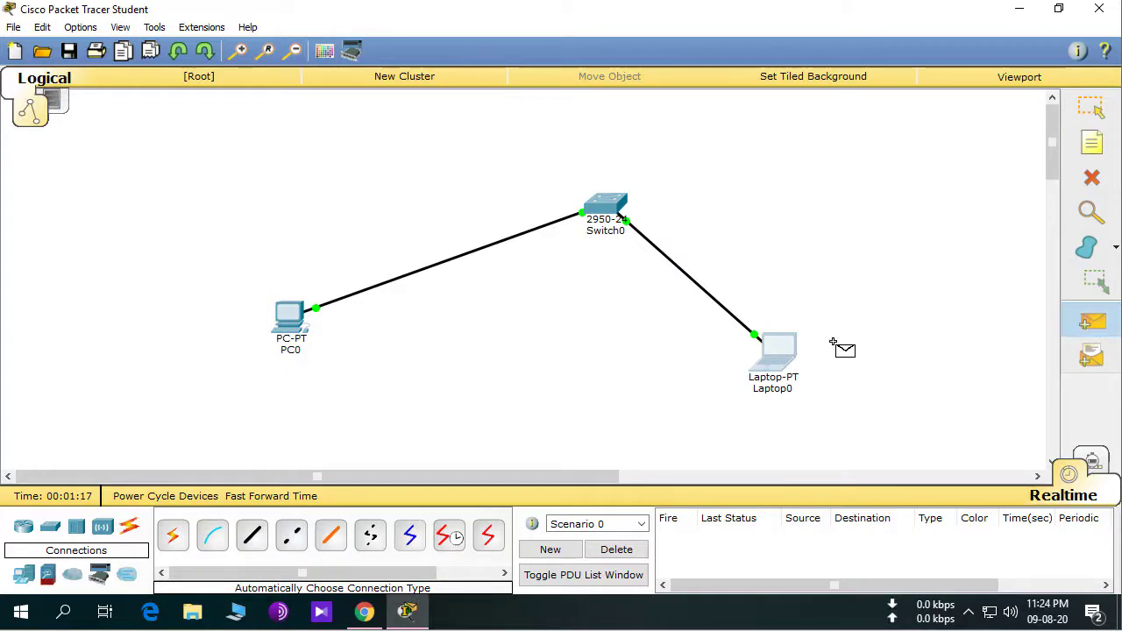
pyautogui.click(776, 351)
pyautogui.click(293, 324)
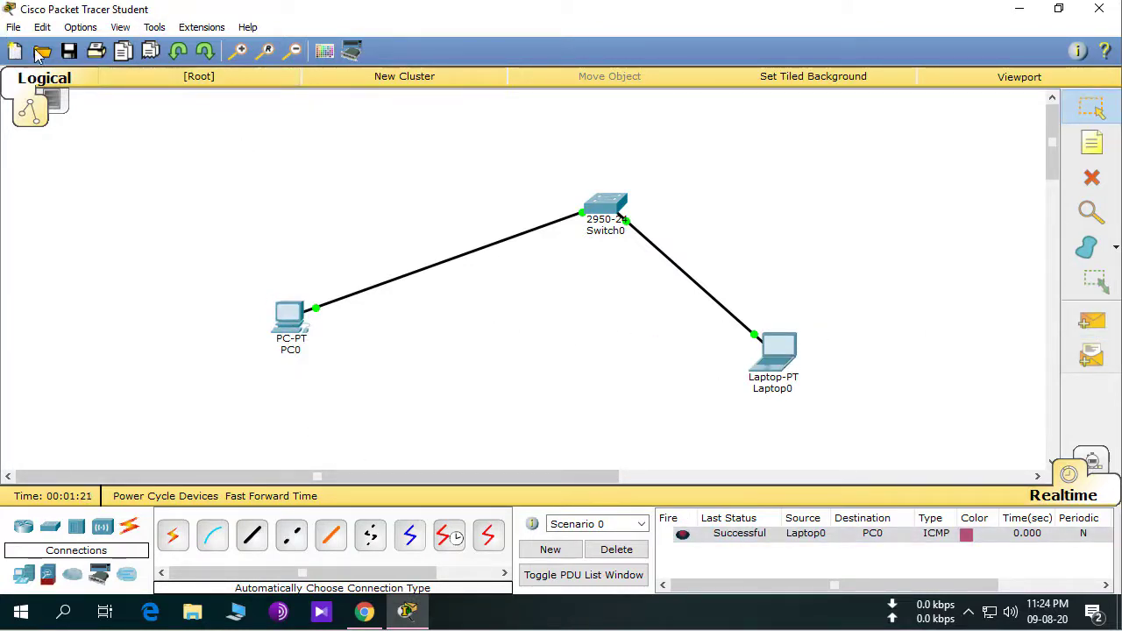
# - Open Options > Preferences and close it again
pyautogui.click(81, 27)
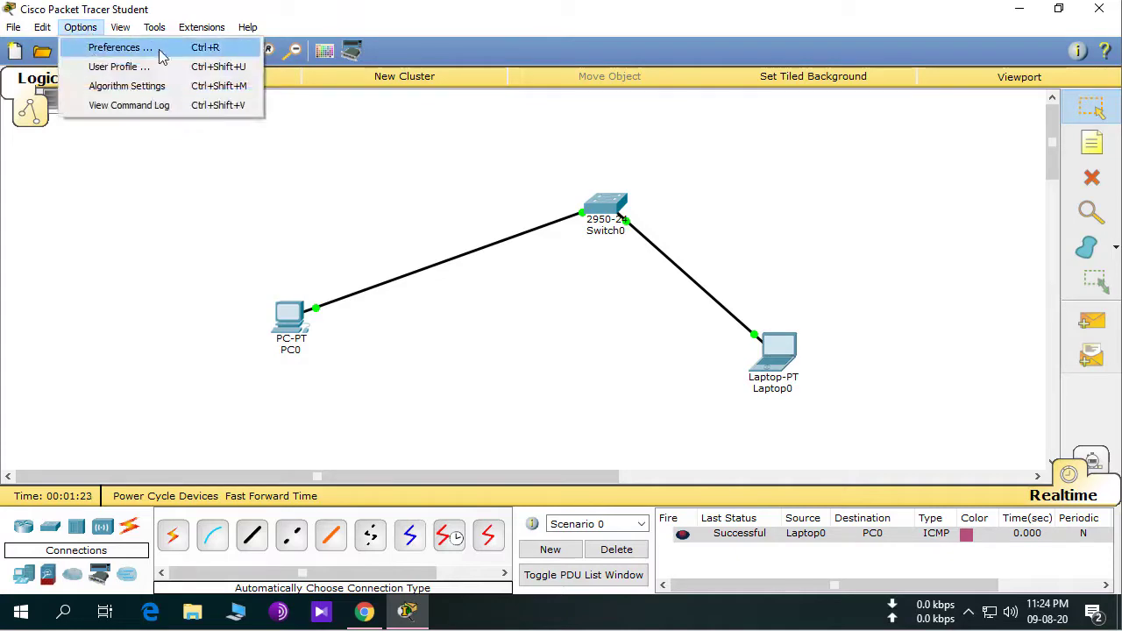
pyautogui.click(168, 49)
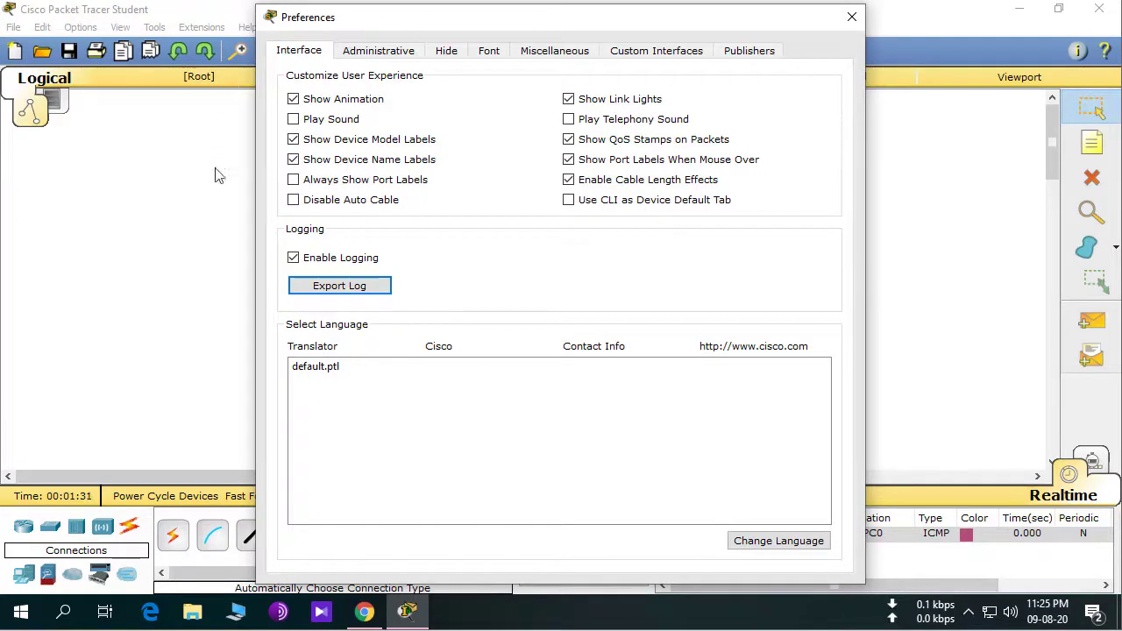
pyautogui.click(852, 17)
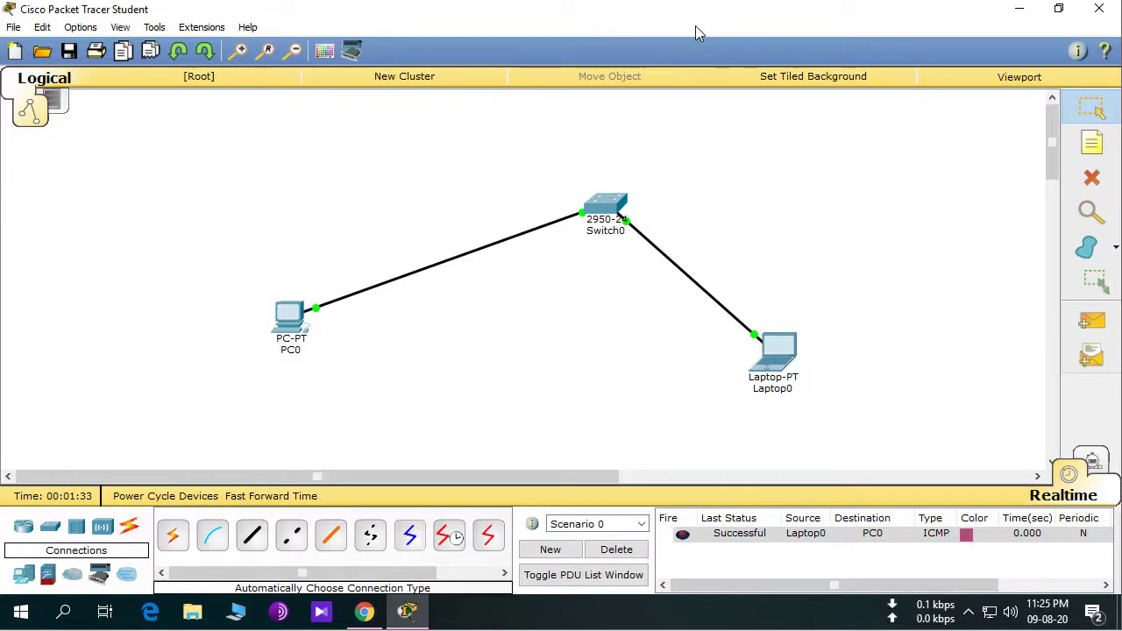